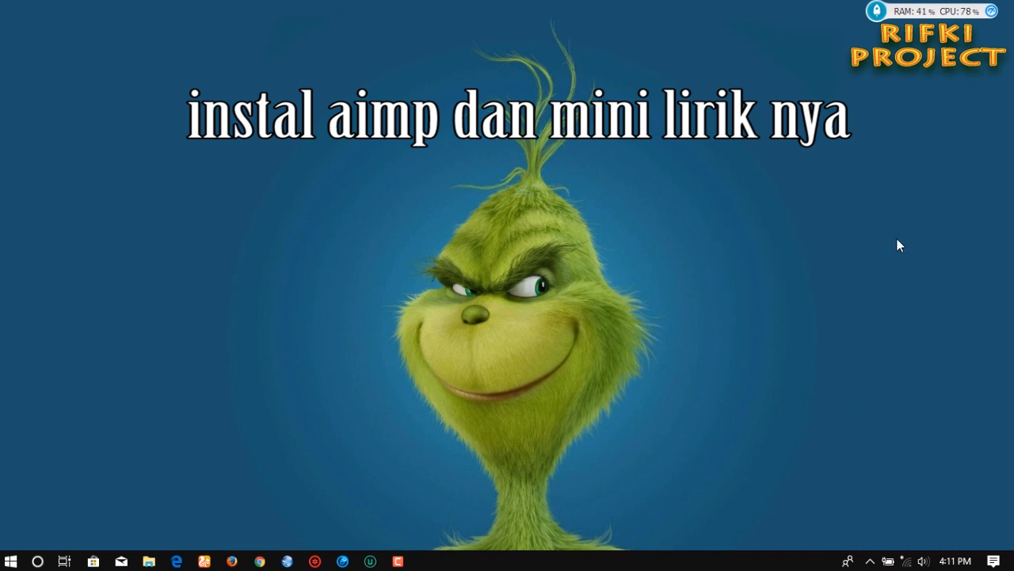
{"action": "right_click", "coordinate": [897, 239]}
{"action": "left_click", "coordinate": [620, 287]}
{"action": "right_click", "coordinate": [937, 232]}
{"action": "left_click", "coordinate": [942, 277]}
{"action": "right_click", "coordinate": [864, 260]}
{"action": "left_click", "coordinate": [869, 305]}
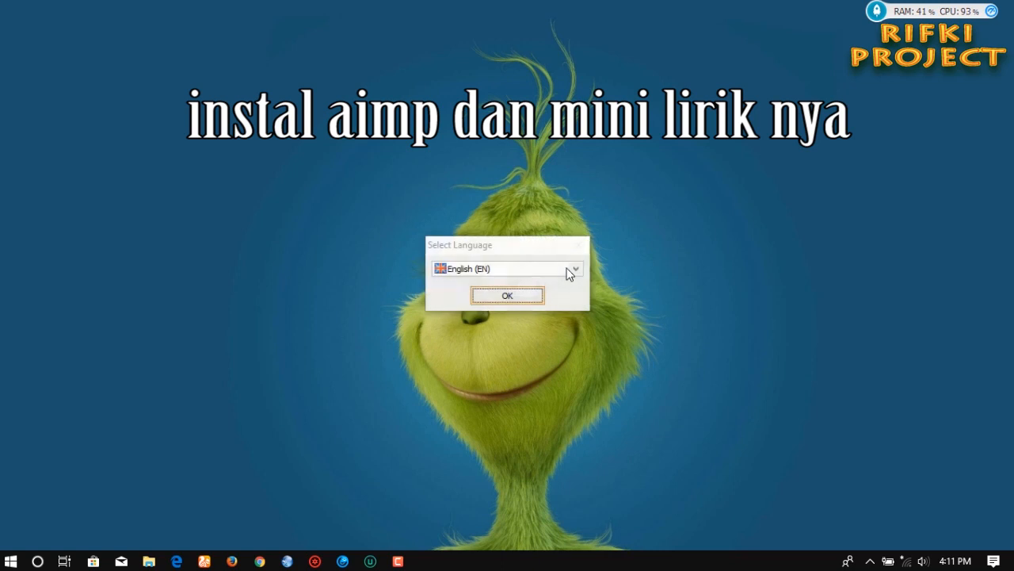
- Run the AIMP 4.00 setup in English, agreeing to the license terms and keeping the default installation options
{"action": "left_click", "coordinate": [514, 300]}
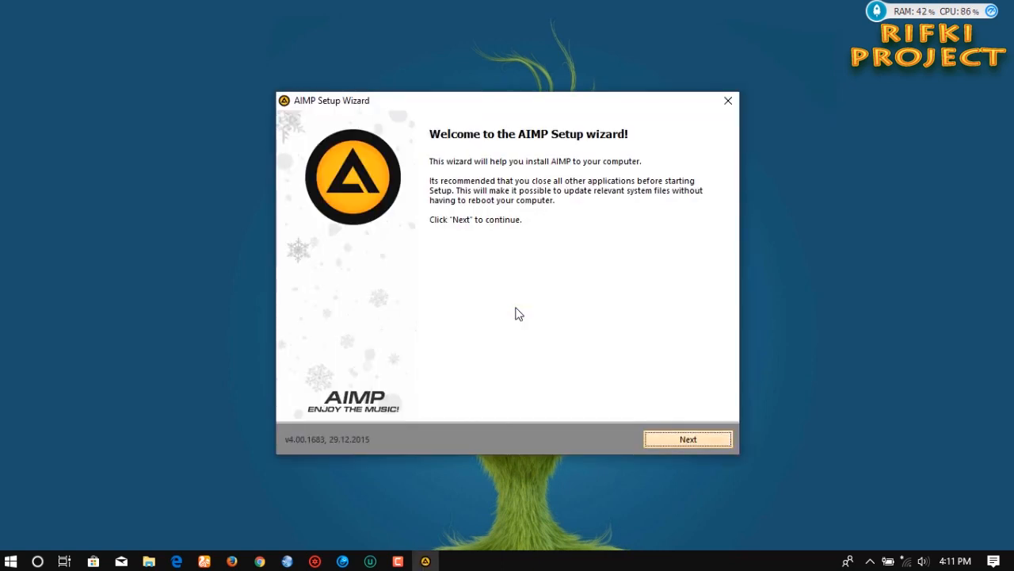
{"action": "key", "text": "Return"}
{"action": "key", "text": "Tab"}
{"action": "key", "text": "space"}
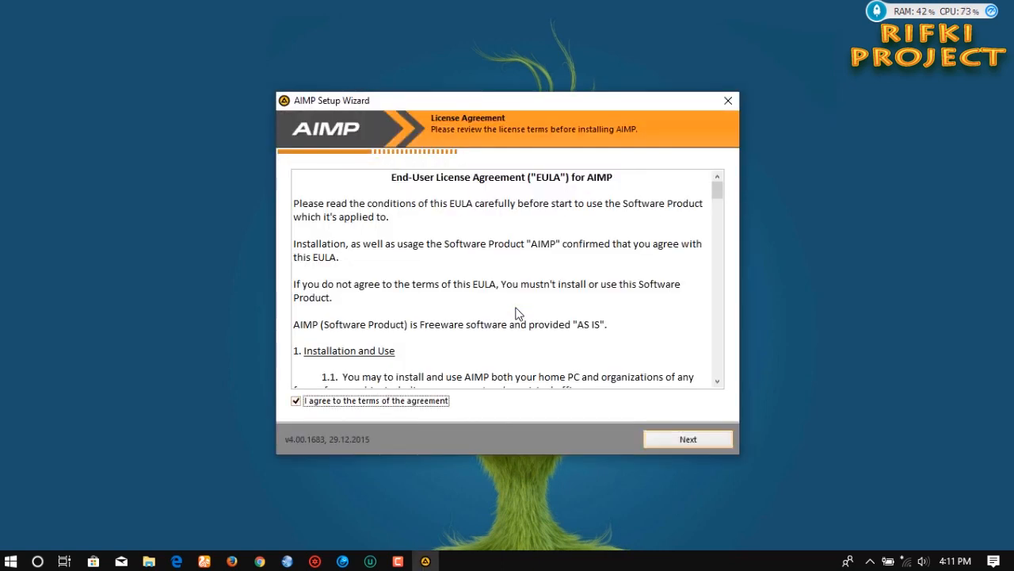
{"action": "key", "text": "Return"}
{"action": "key", "text": "Return"}
{"action": "key", "text": "Return"}
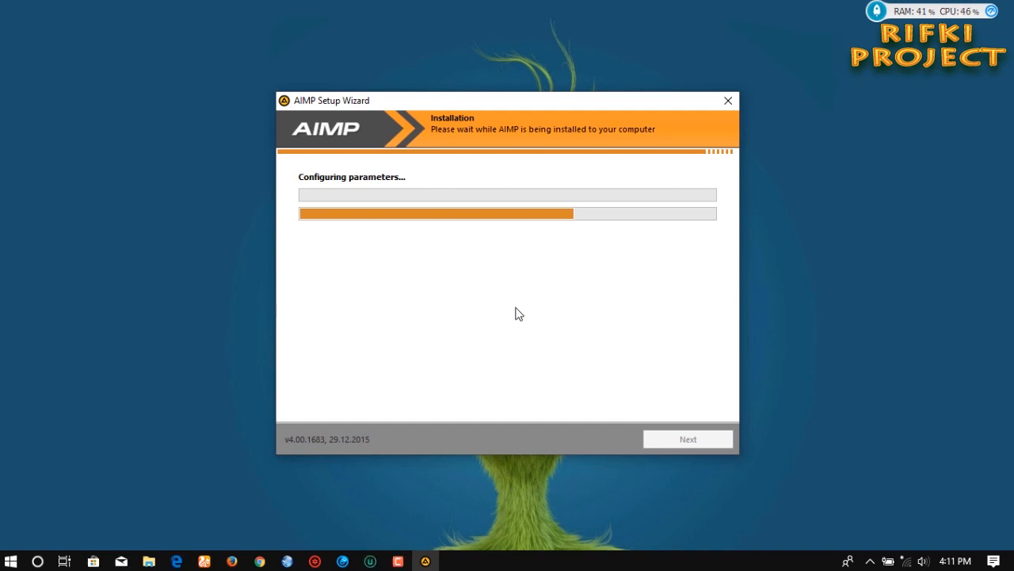
{"action": "right_click", "coordinate": [849, 230]}
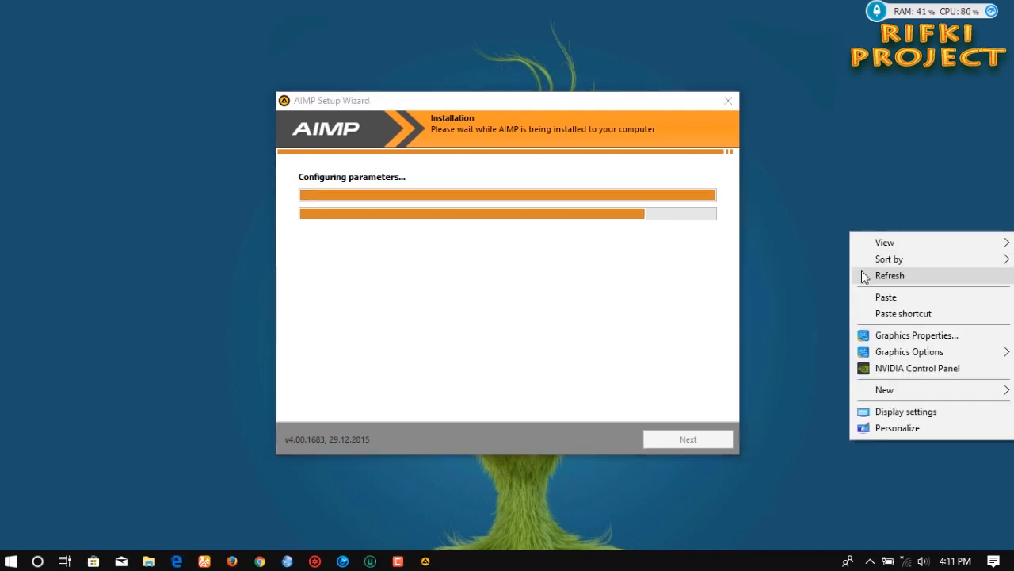
{"action": "left_click", "coordinate": [861, 270]}
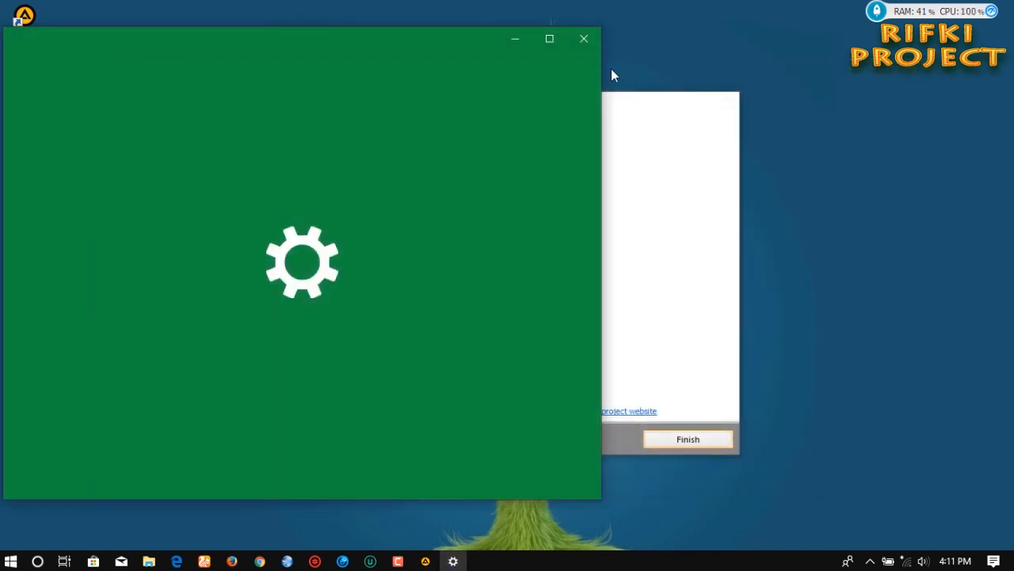
- Finish the AIMP setup with Launch AIMP unchecked and close the Default apps settings window
{"action": "left_click", "coordinate": [626, 102]}
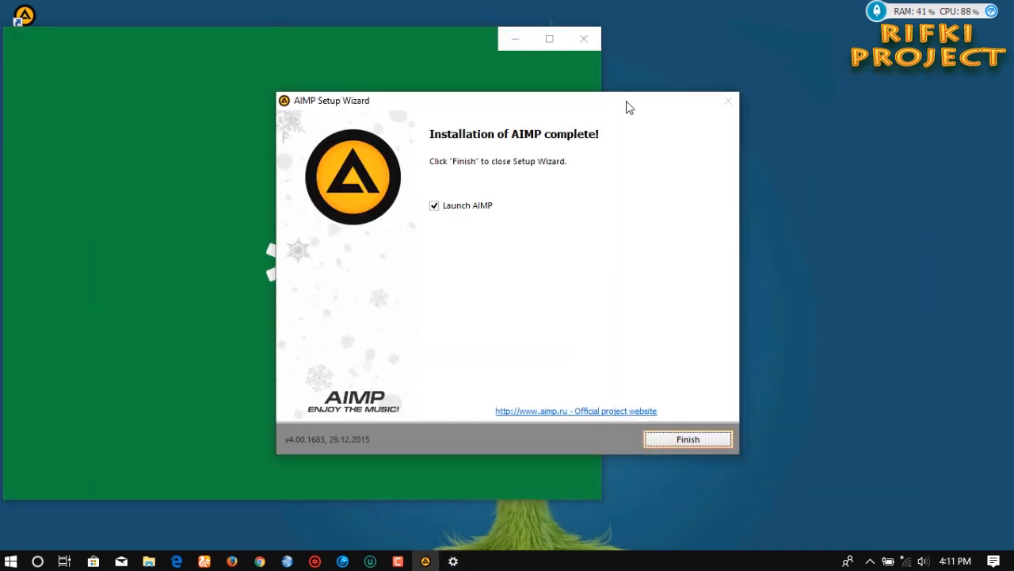
{"action": "key", "text": "Tab"}
{"action": "key", "text": "space"}
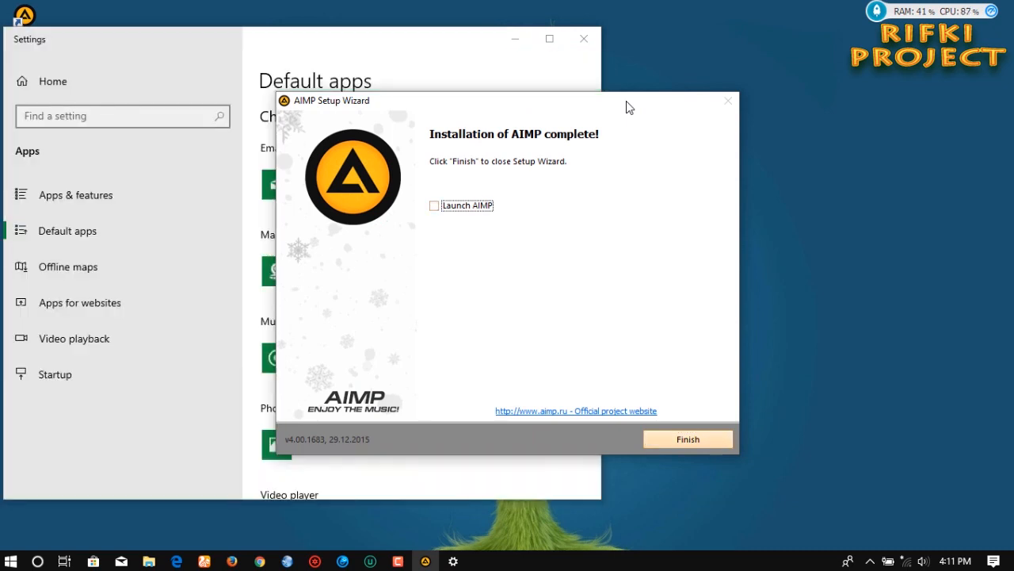
{"action": "key", "text": "Return"}
{"action": "left_click", "coordinate": [584, 39]}
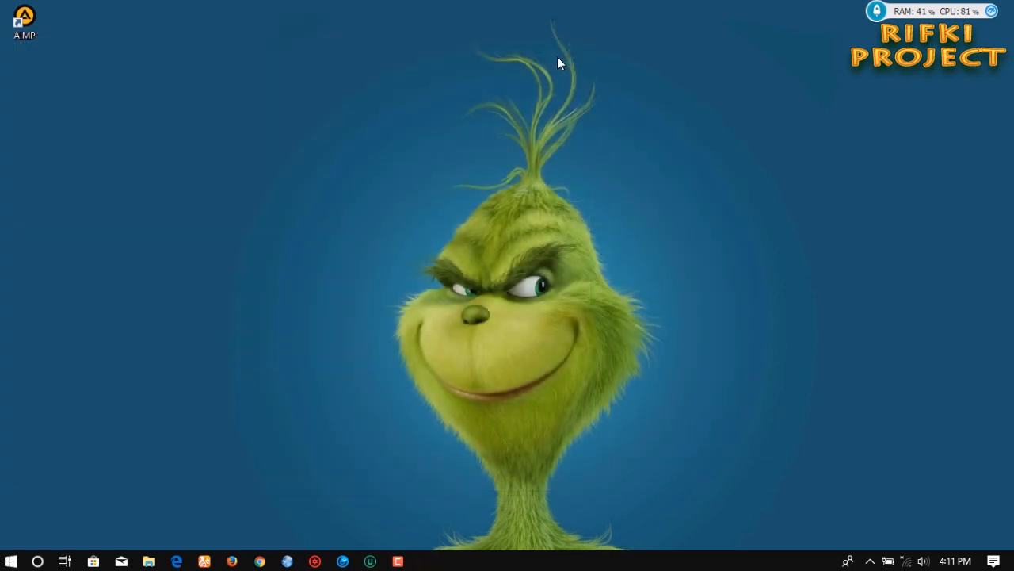
- Start the MiniLyrics installer from the MiniLirik folder in D:\Software
{"action": "left_click", "coordinate": [149, 561]}
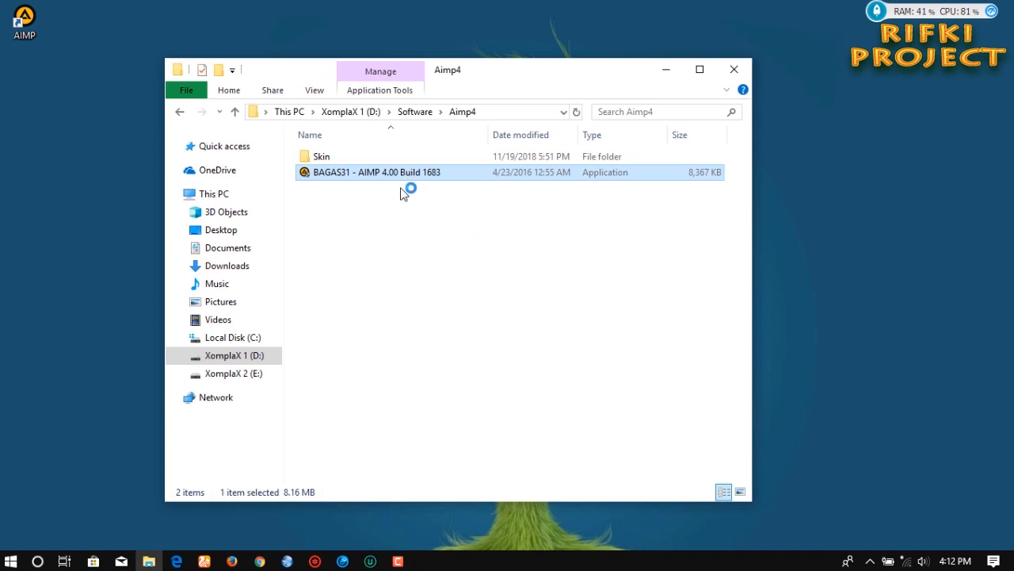
{"action": "key", "text": "BackSpace"}
{"action": "scroll", "coordinate": [385, 220], "scroll_direction": "down", "scroll_amount": 10}
{"action": "left_click", "coordinate": [345, 240]}
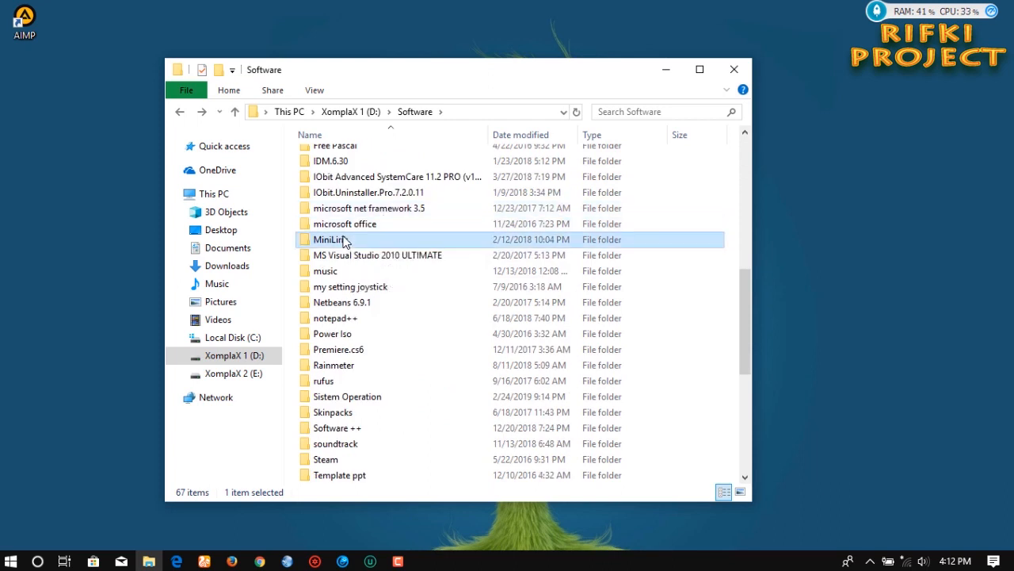
{"action": "double_click", "coordinate": [345, 239]}
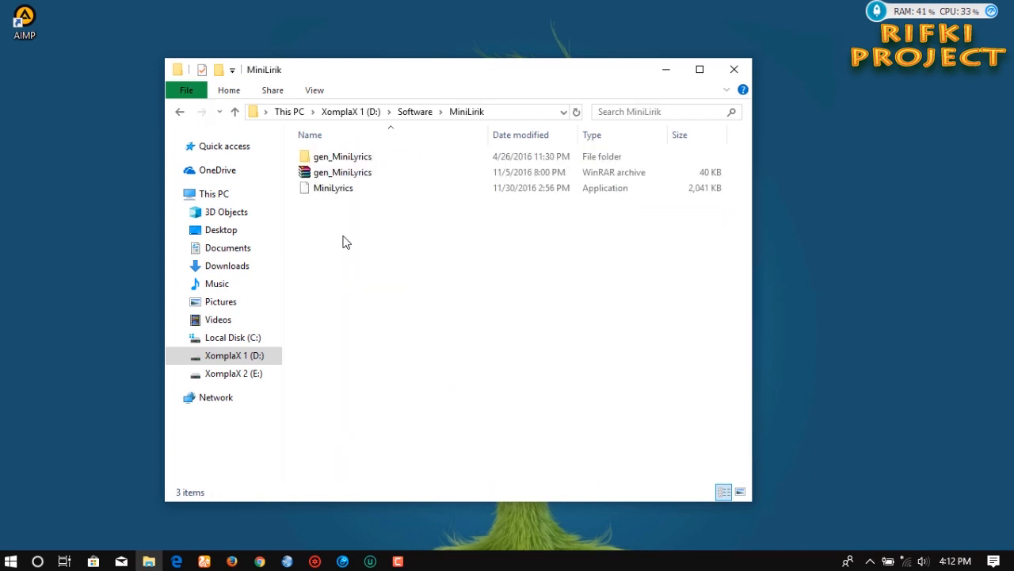
{"action": "double_click", "coordinate": [335, 194]}
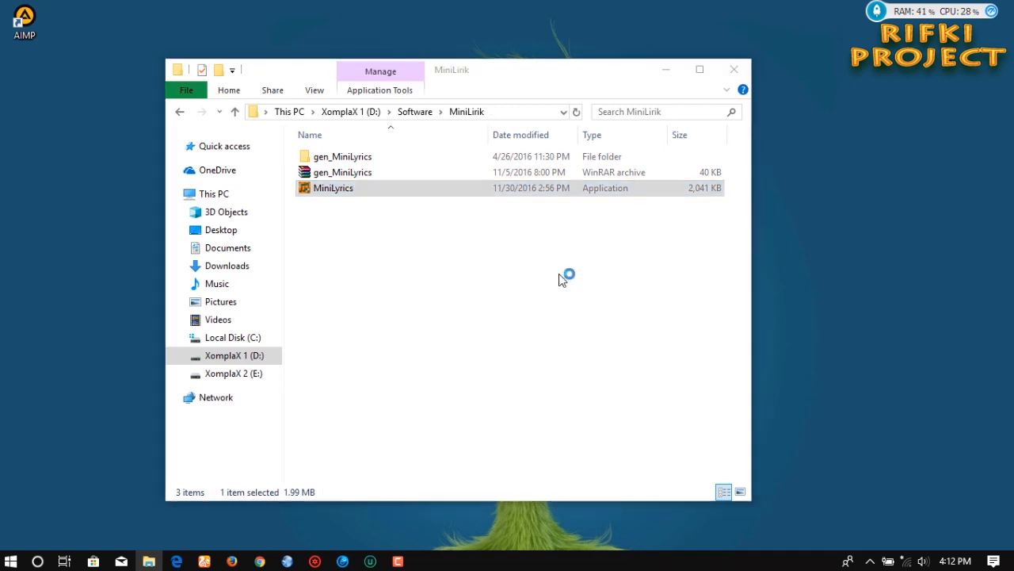
- Minimize the file window and install MiniLyrics 7.7.49 in English, accepting the license and the default options
{"action": "left_click", "coordinate": [666, 70]}
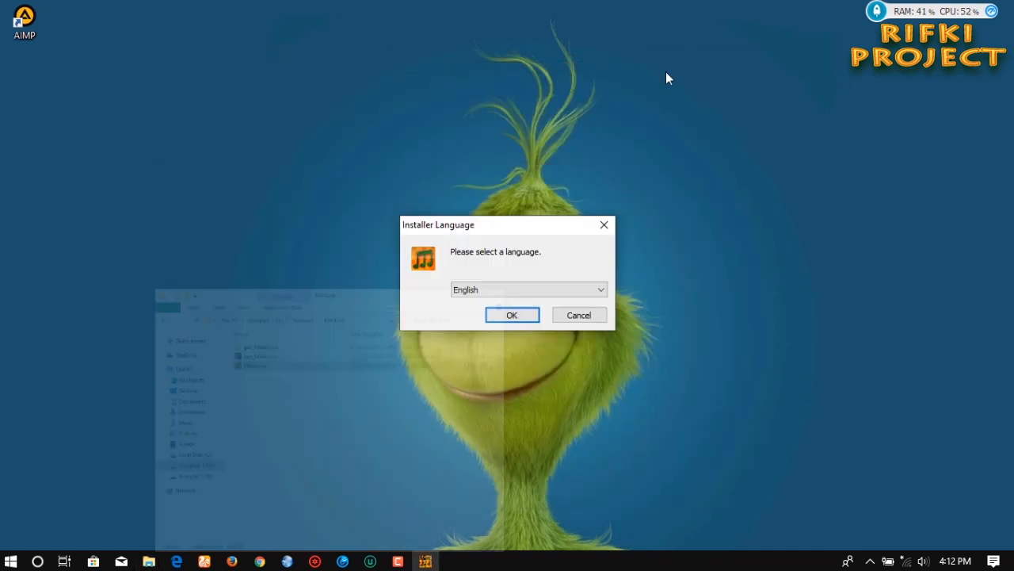
{"action": "key", "text": "Return"}
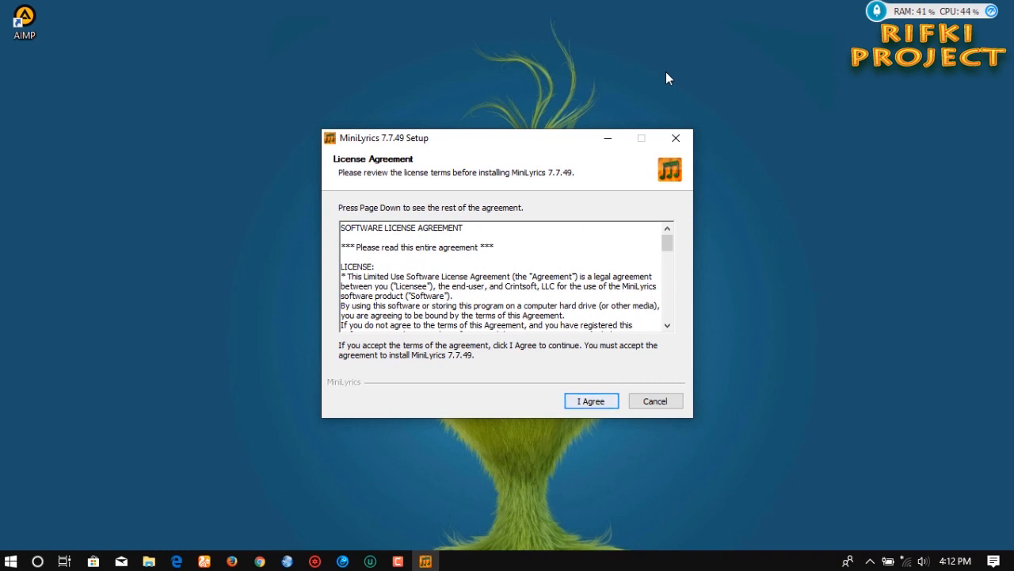
{"action": "key", "text": "Return"}
{"action": "key", "text": "Return"}
{"action": "key", "text": "Return"}
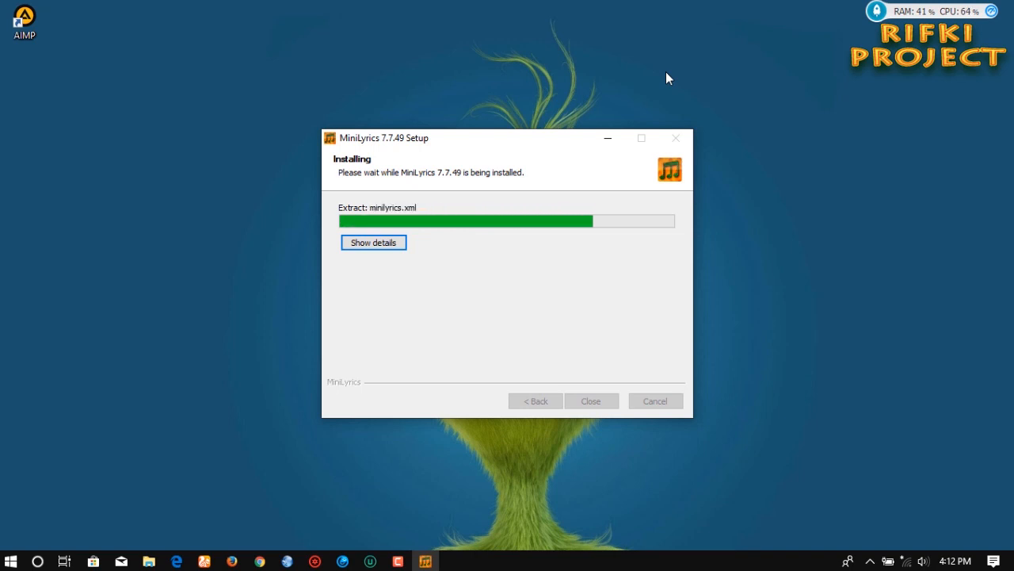
{"action": "key", "text": "Return"}
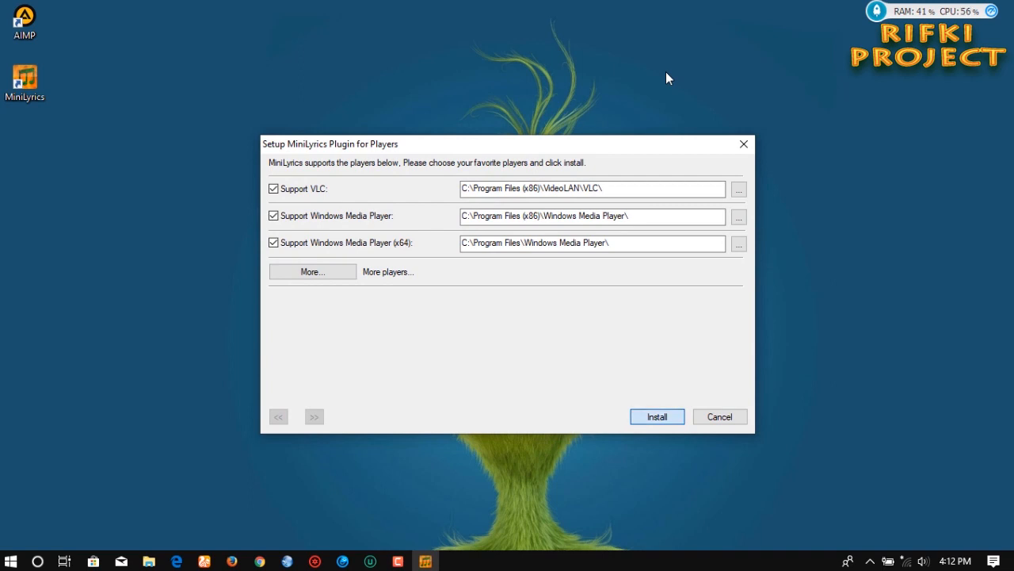
- Install the MiniLyrics plugins for VLC and both Windows Media Player versions, and dismiss the Start MiniLyrics window
{"action": "key", "text": "Return"}
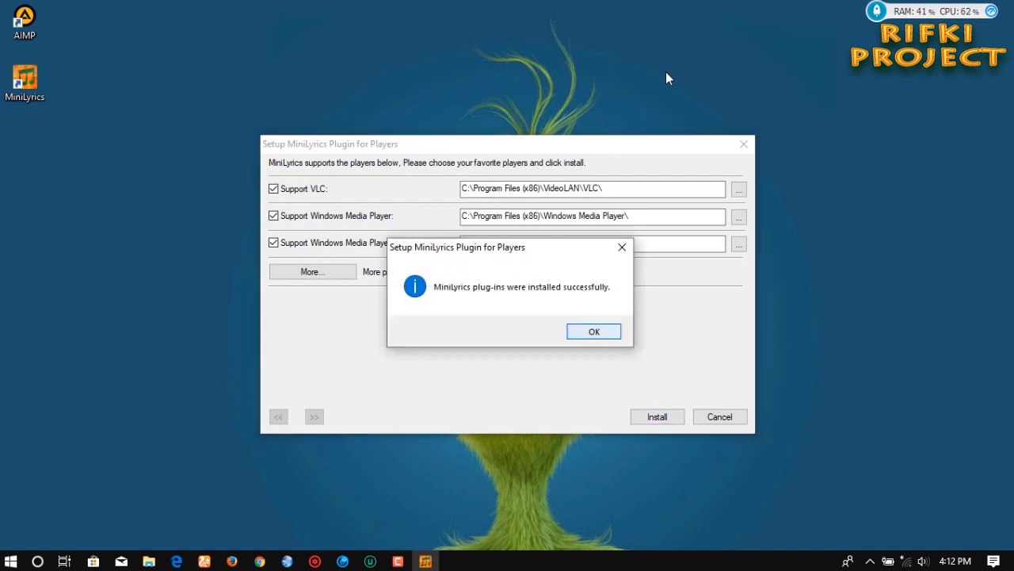
{"action": "key", "text": "Return"}
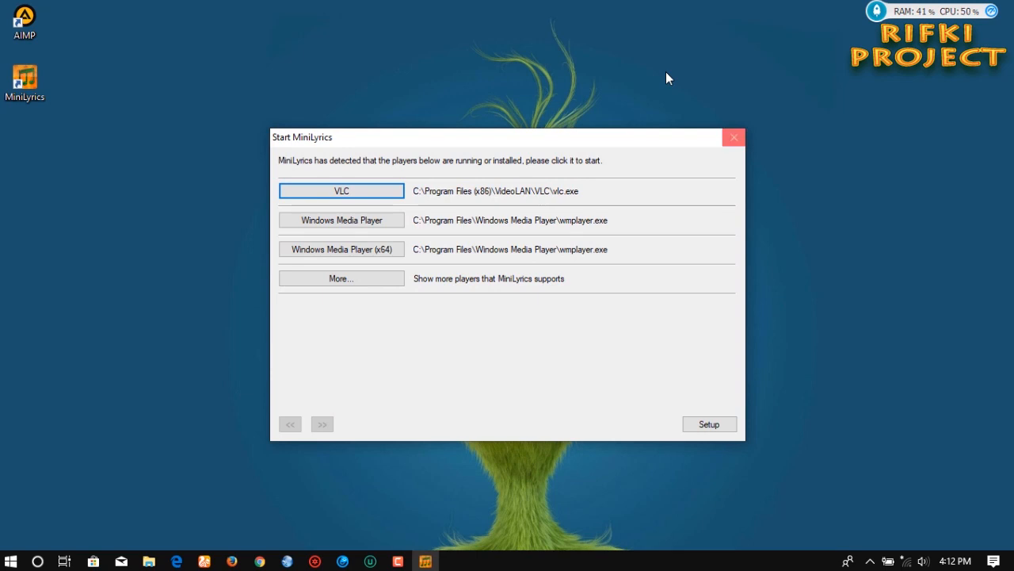
{"action": "key", "text": "Escape"}
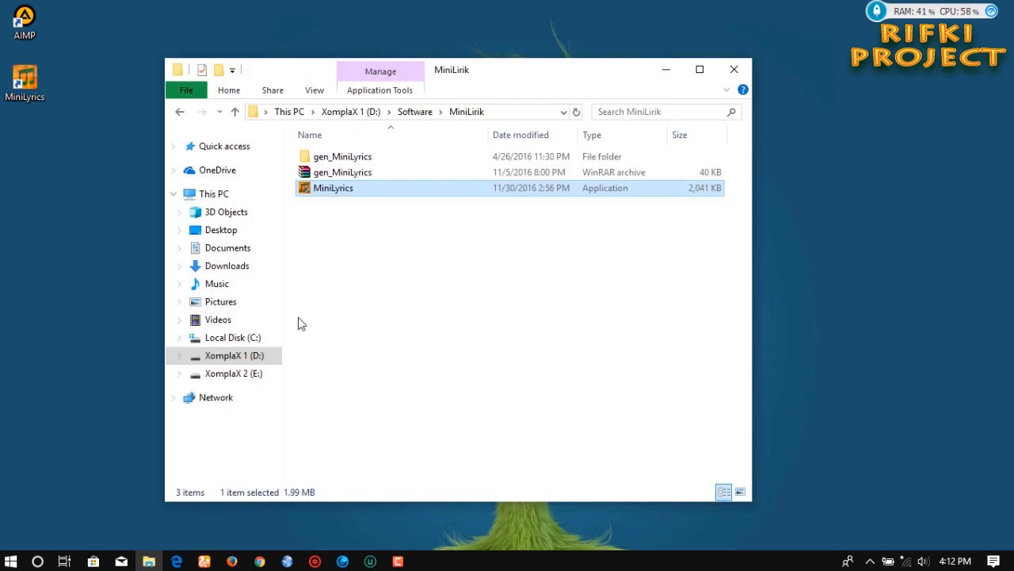
- Copy the gen_MiniLyrics folder from the MiniLirik folder and minimize the file window
{"action": "right_click", "coordinate": [333, 162]}
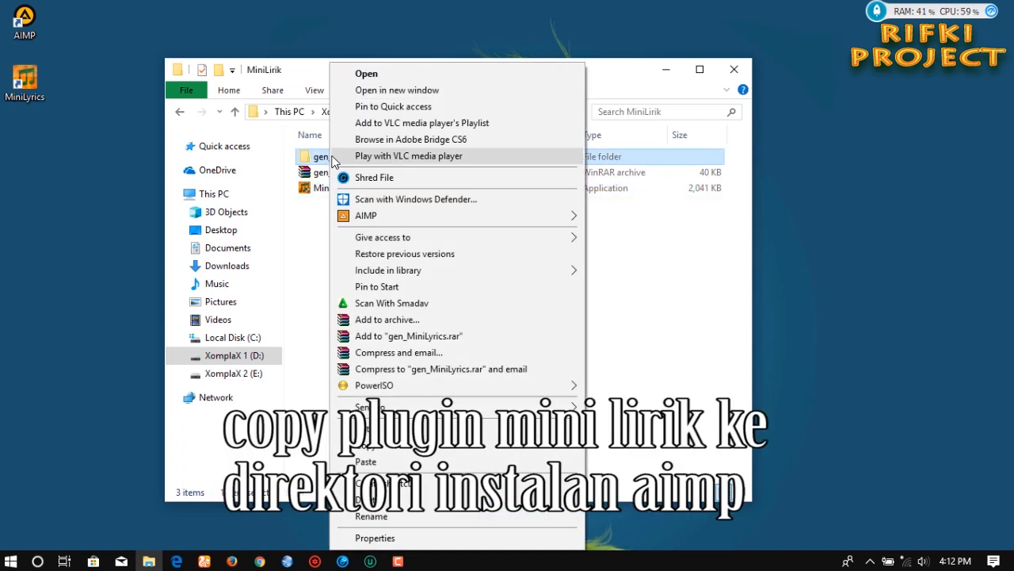
{"action": "left_click", "coordinate": [378, 446]}
{"action": "left_click", "coordinate": [662, 73]}
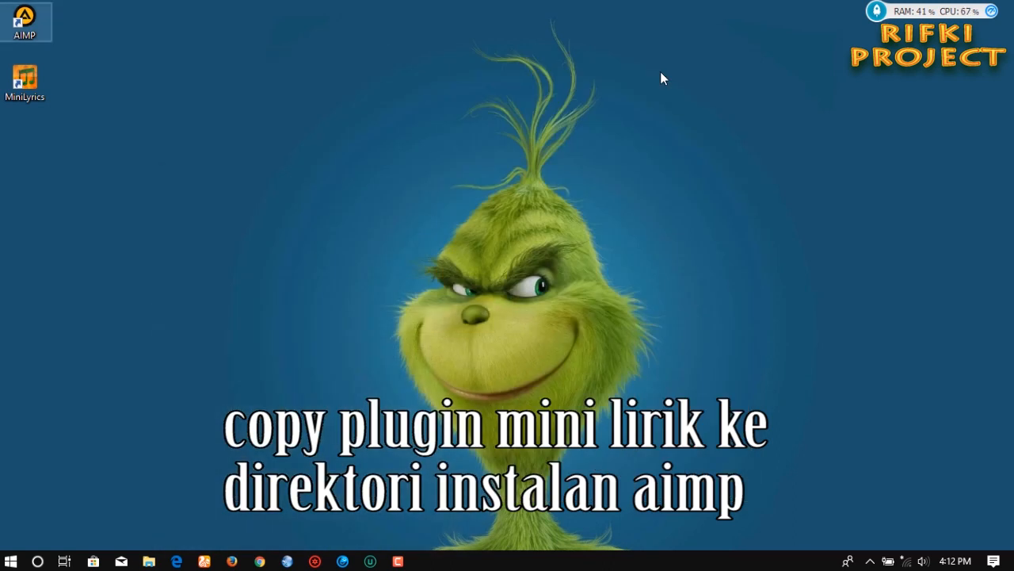
- Go to AIMP's installation directory from its desktop shortcut and open the Plugins folder
{"action": "right_click", "coordinate": [28, 22]}
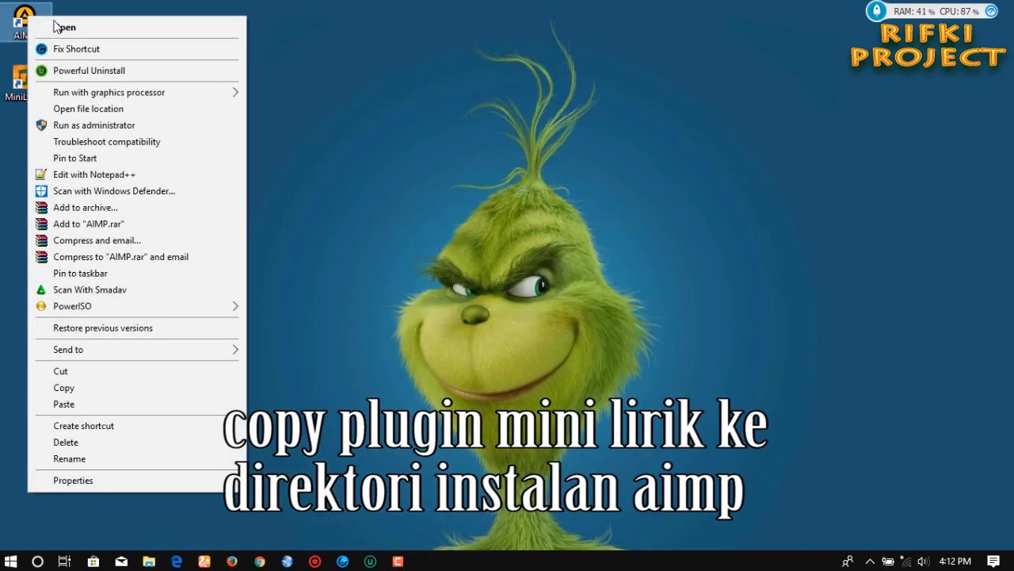
{"action": "left_click", "coordinate": [138, 109]}
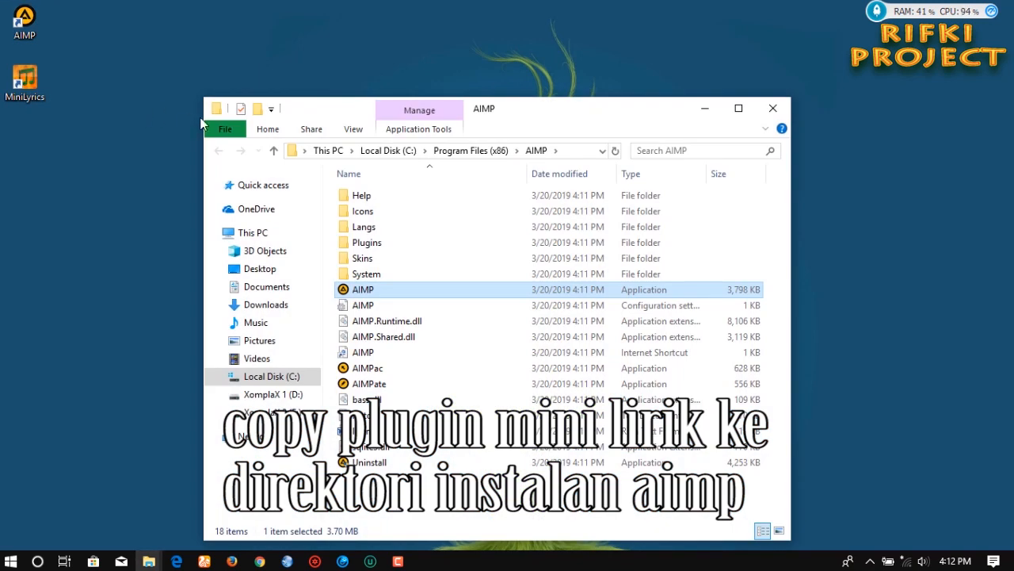
{"action": "left_click", "coordinate": [367, 244]}
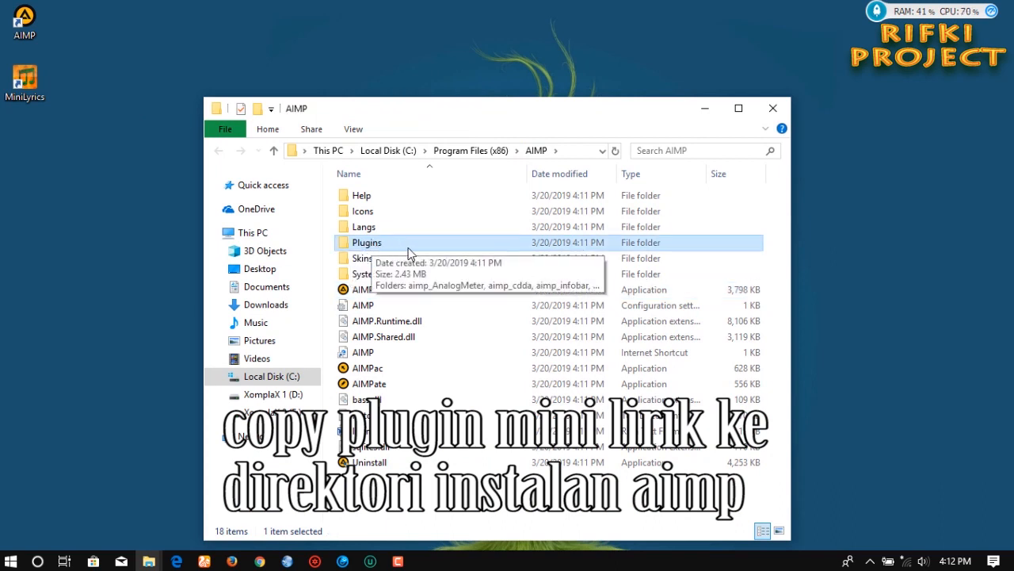
{"action": "double_click", "coordinate": [405, 248]}
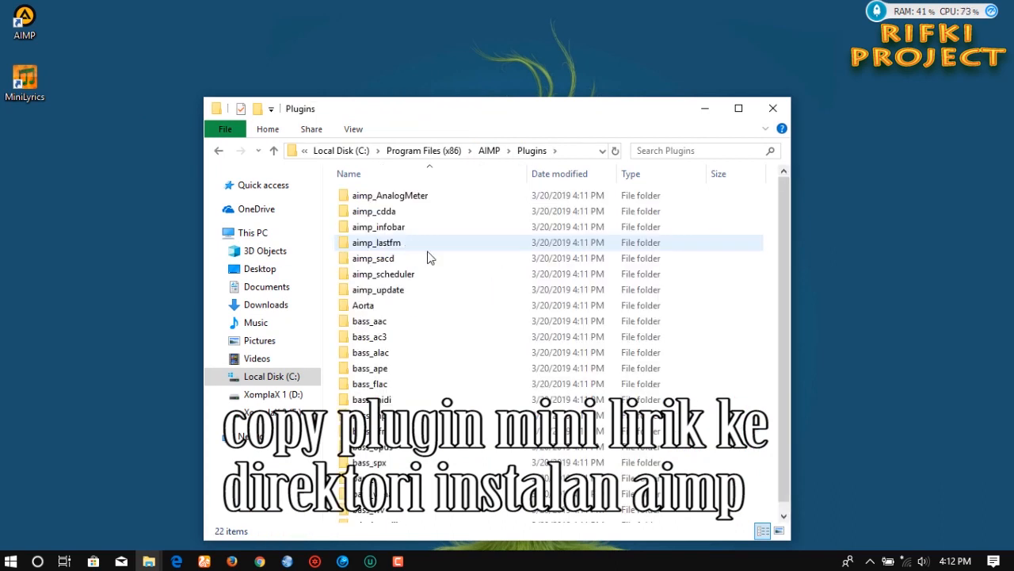
- Paste the gen_MiniLyrics folder into AIMP's Plugins folder with administrator permission and close the folder window
{"action": "right_click", "coordinate": [771, 288]}
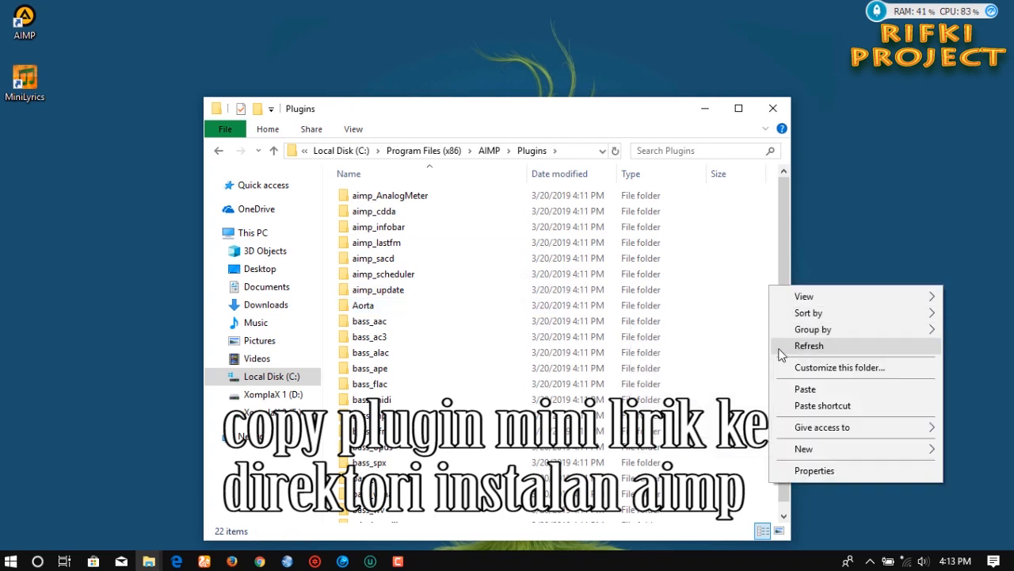
{"action": "left_click", "coordinate": [787, 389]}
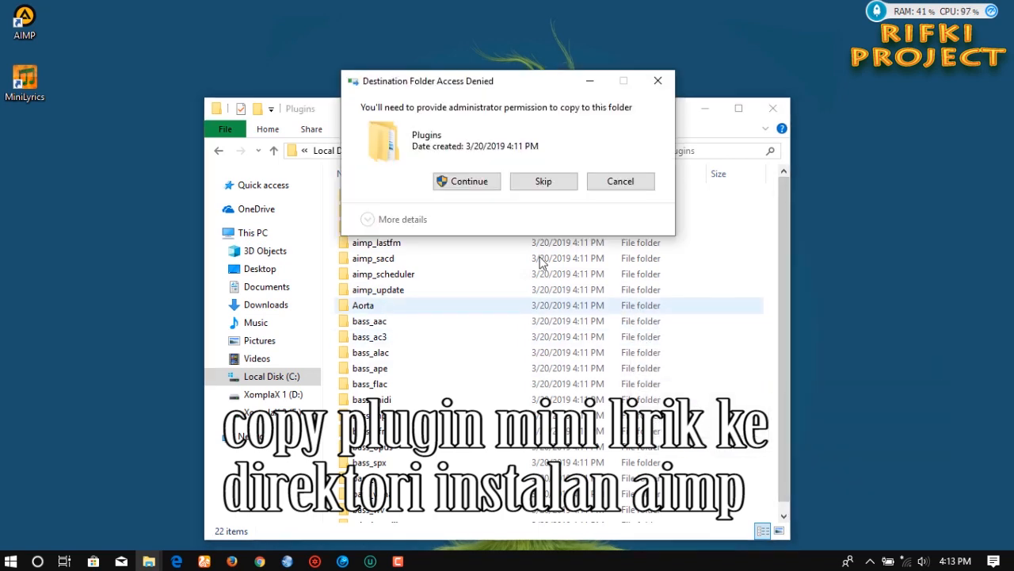
{"action": "left_click", "coordinate": [472, 181]}
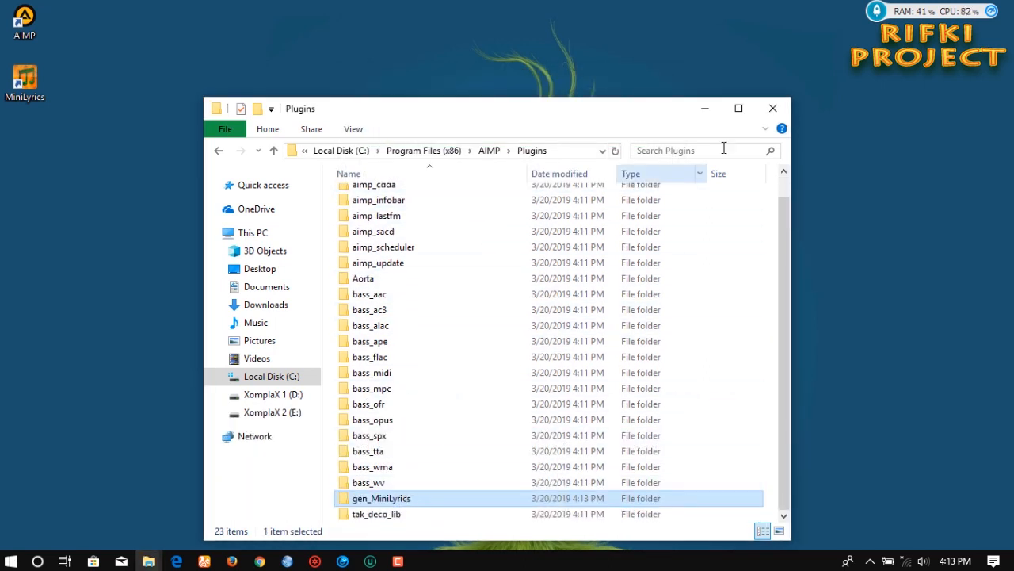
{"action": "left_click", "coordinate": [773, 109]}
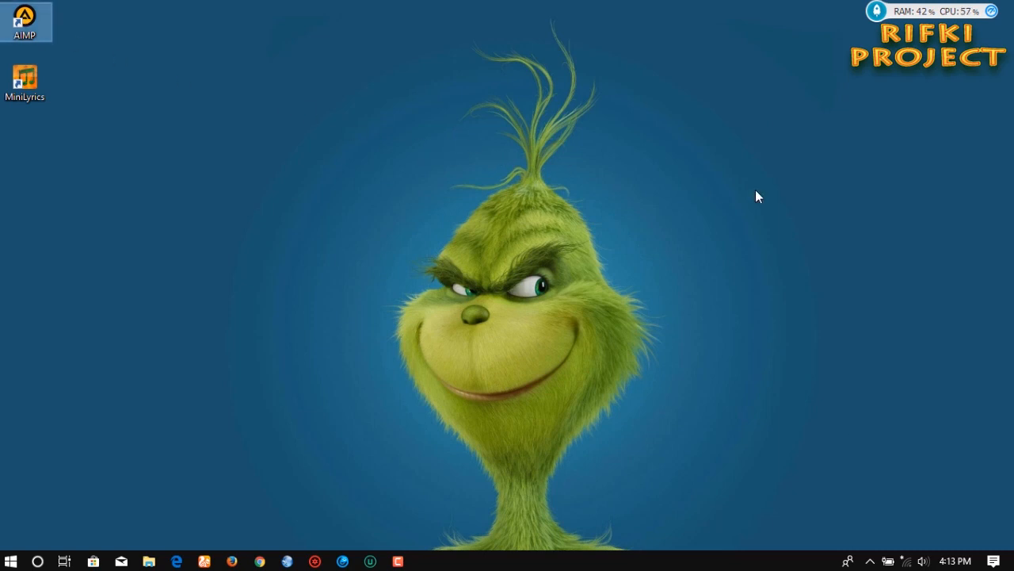
{"action": "right_click", "coordinate": [818, 208]}
{"action": "left_click", "coordinate": [824, 244]}
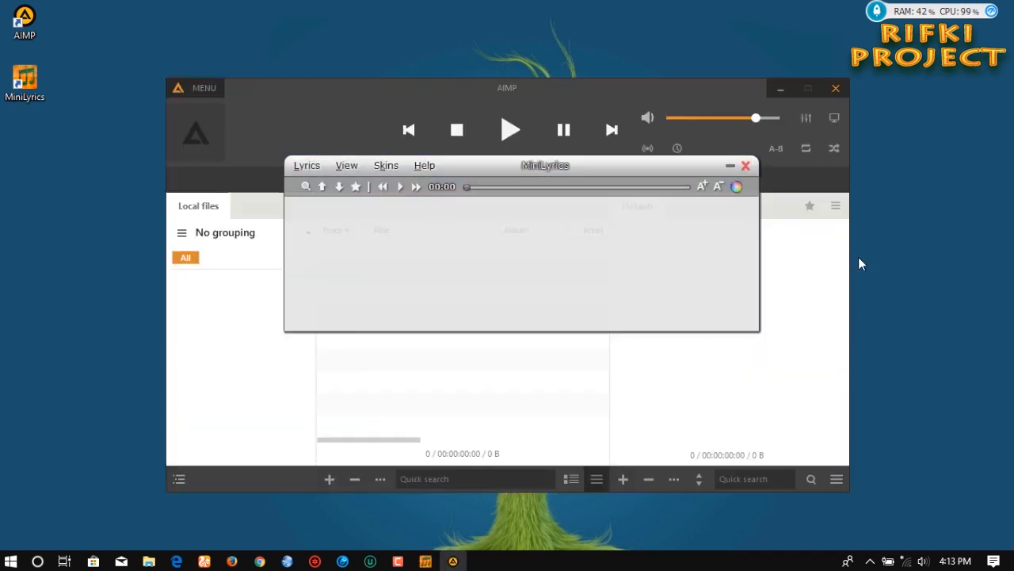
{"action": "right_click", "coordinate": [851, 227]}
{"action": "left_click", "coordinate": [868, 266]}
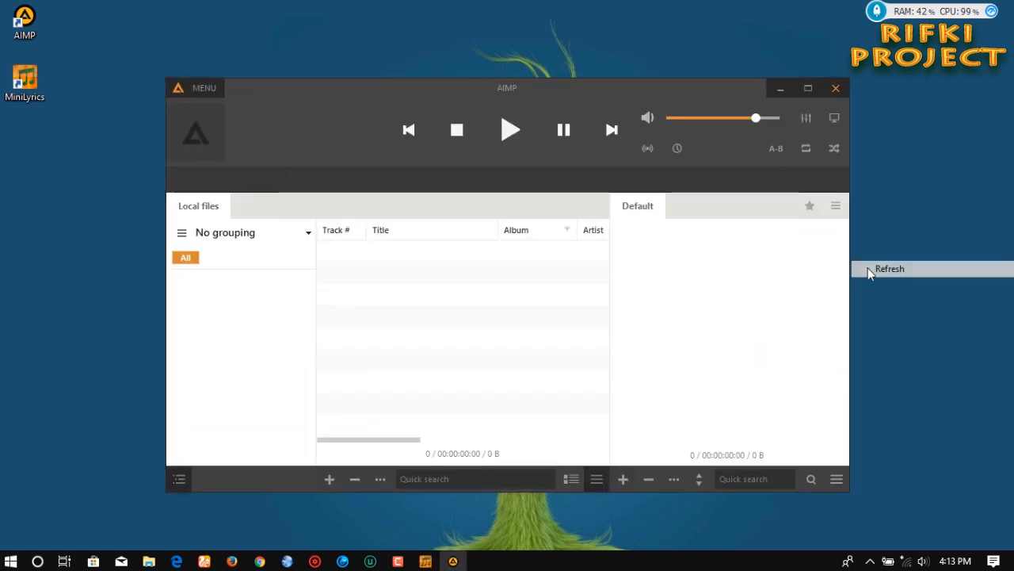
- Add the My Music folder from drive XomplaX 1 (D:), including its subfolders, to AIMP's Default playlist
{"action": "left_click", "coordinate": [626, 479]}
{"action": "left_click", "coordinate": [657, 375]}
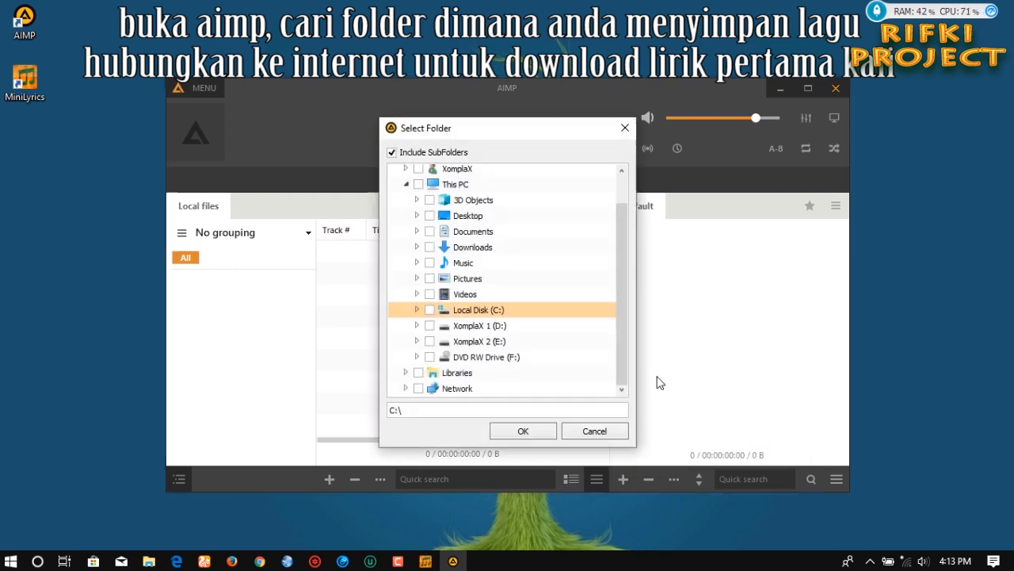
{"action": "left_click", "coordinate": [499, 327]}
{"action": "scroll", "coordinate": [501, 329], "scroll_direction": "down", "scroll_amount": 4}
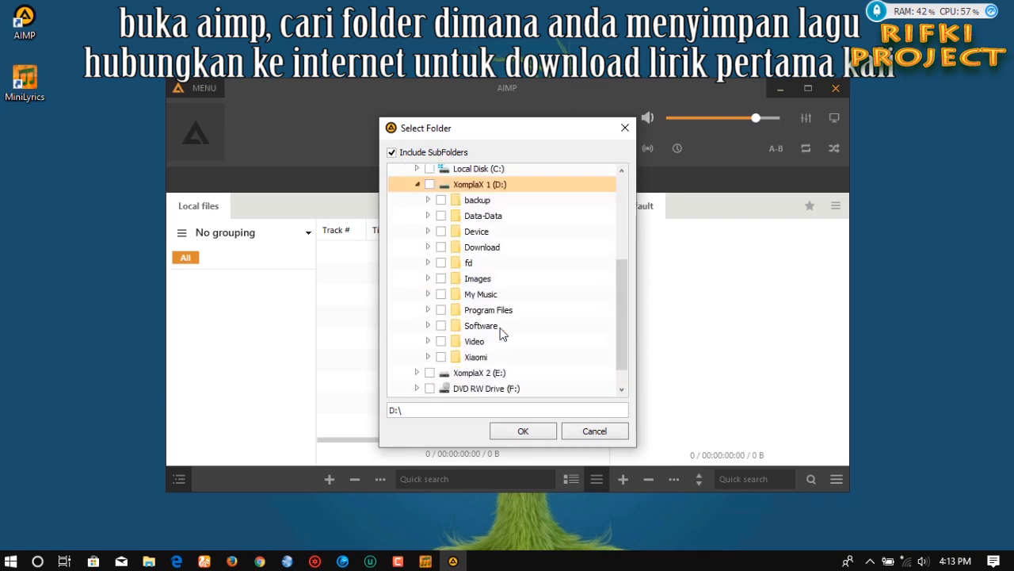
{"action": "left_click", "coordinate": [441, 263]}
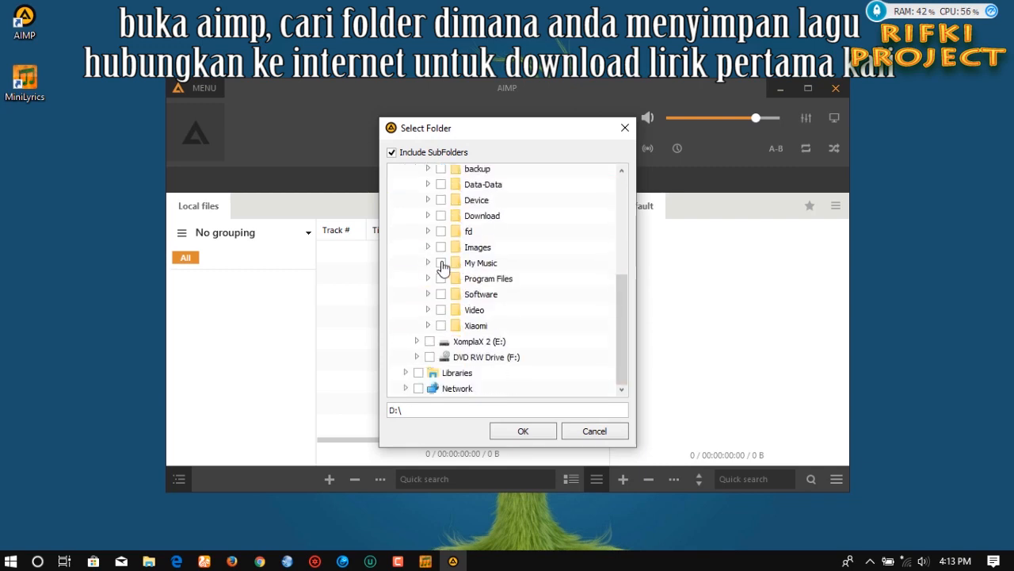
{"action": "left_click", "coordinate": [521, 432]}
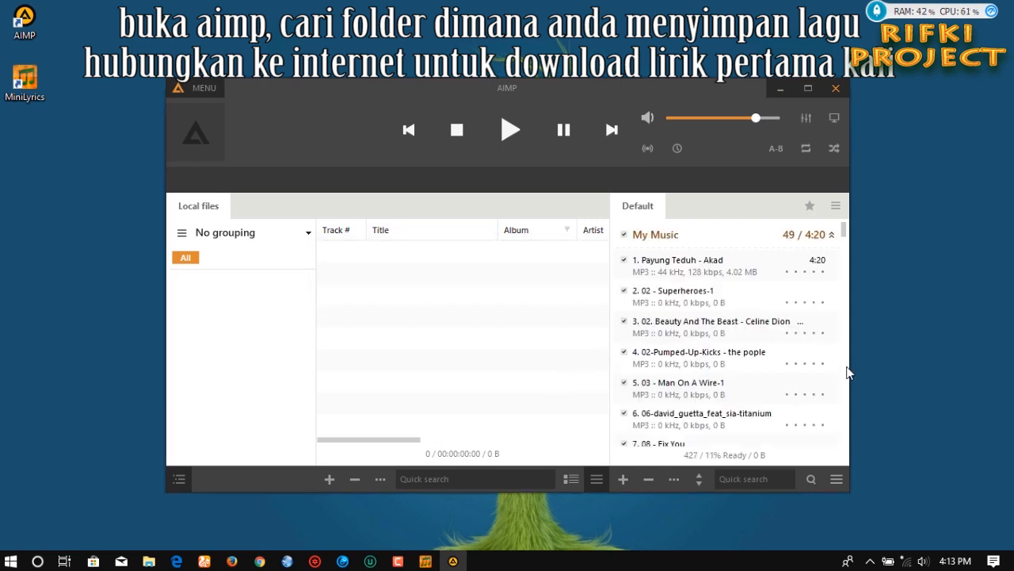
- Connect the computer to the Reno 5 Wi-Fi network and close the network list
{"action": "left_click", "coordinate": [906, 561]}
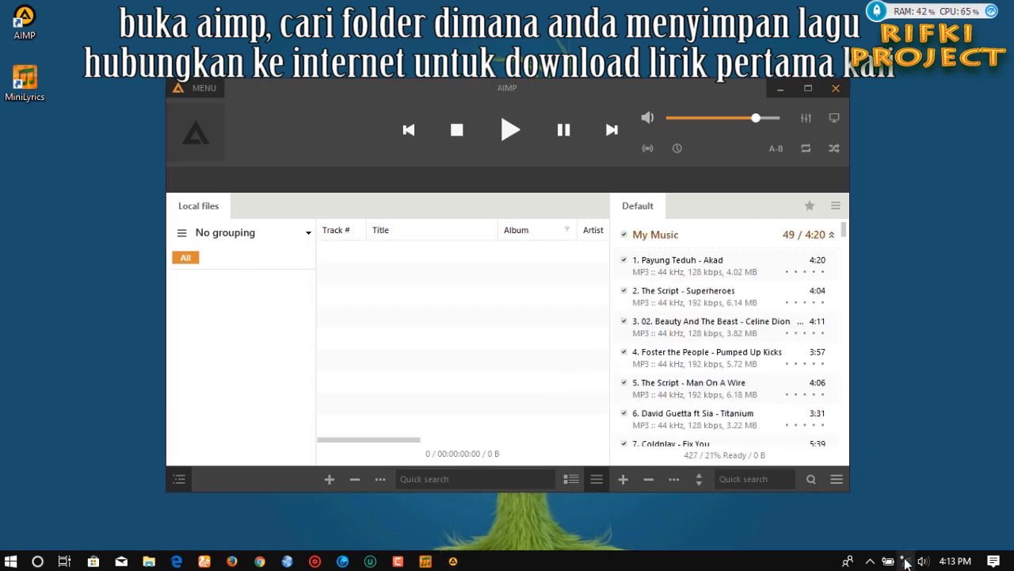
{"action": "left_click", "coordinate": [847, 165]}
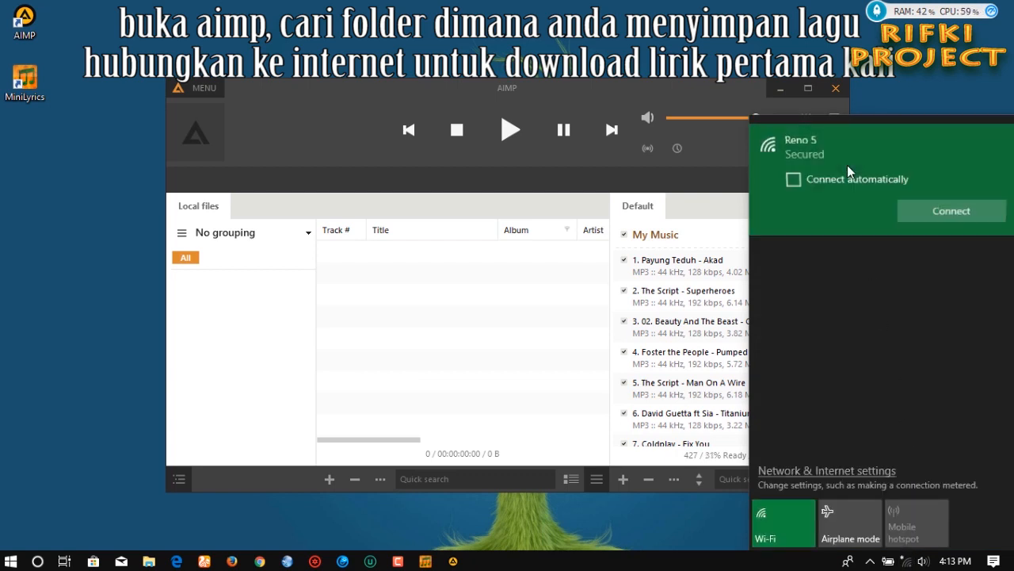
{"action": "left_click", "coordinate": [911, 210]}
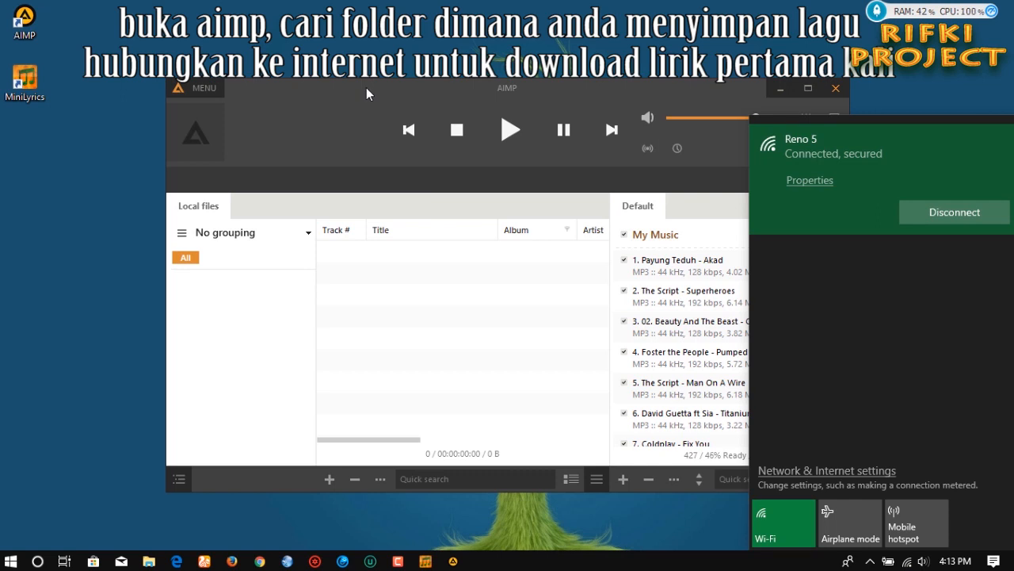
{"action": "left_click", "coordinate": [436, 146]}
- Look through the songs loaded in the Default playlist for one to play
{"action": "scroll", "coordinate": [748, 363], "scroll_direction": "down", "scroll_amount": 4}
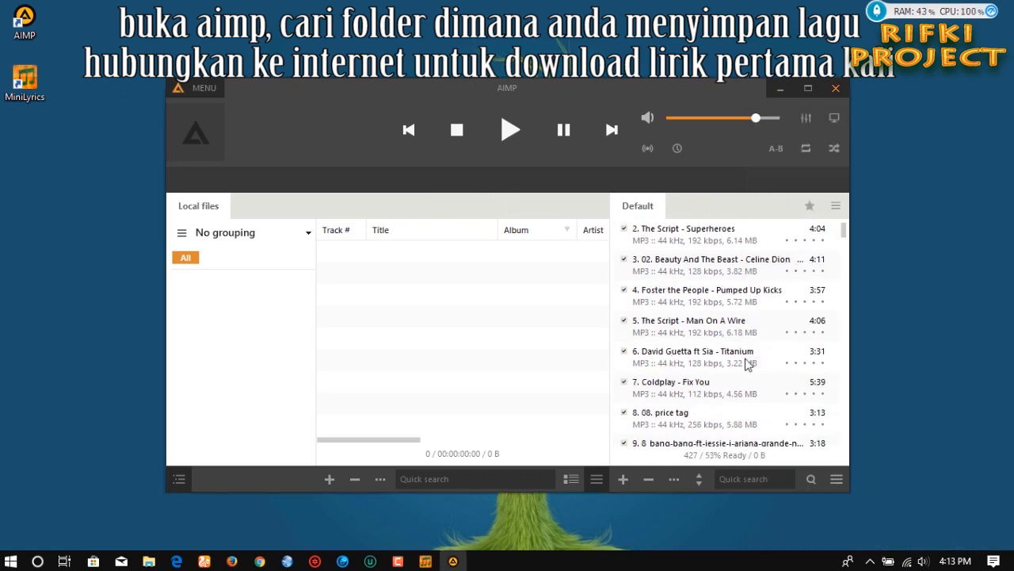
{"action": "scroll", "coordinate": [748, 363], "scroll_direction": "down", "scroll_amount": 6}
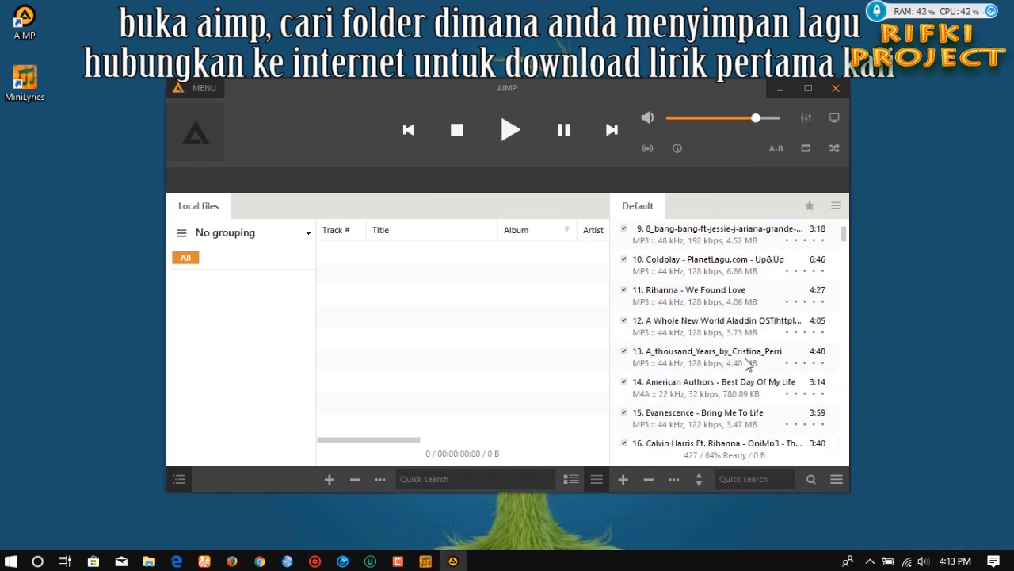
{"action": "scroll", "coordinate": [748, 363], "scroll_direction": "down", "scroll_amount": 7}
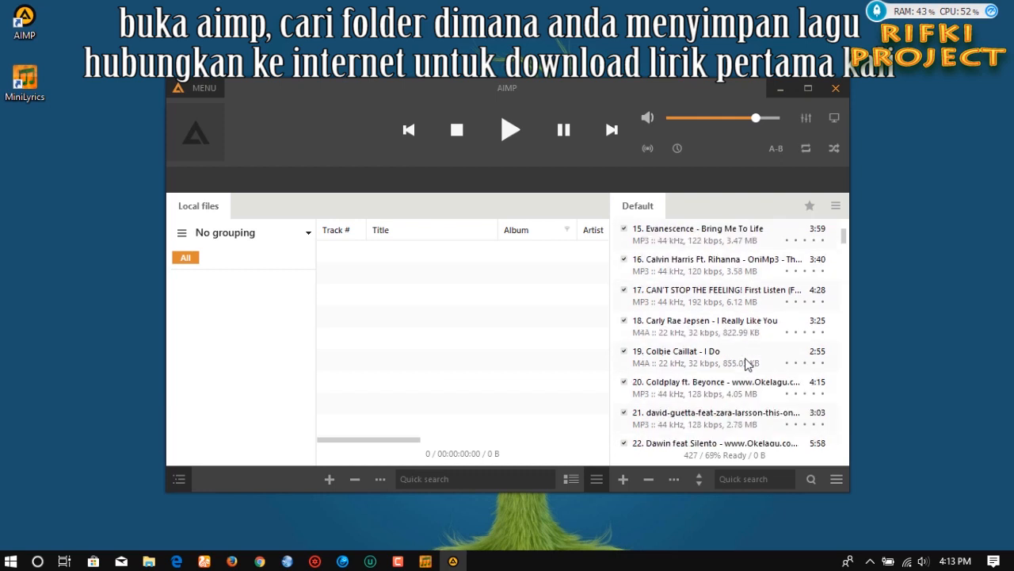
{"action": "scroll", "coordinate": [748, 363], "scroll_direction": "down", "scroll_amount": 3}
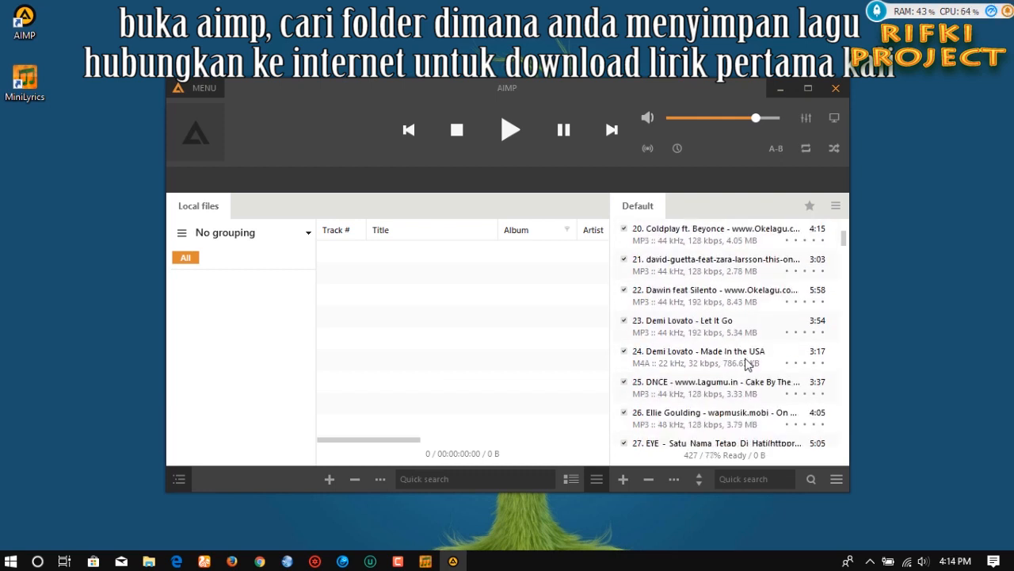
{"action": "scroll", "coordinate": [748, 363], "scroll_direction": "down", "scroll_amount": 4}
{"action": "scroll", "coordinate": [748, 363], "scroll_direction": "down", "scroll_amount": 4}
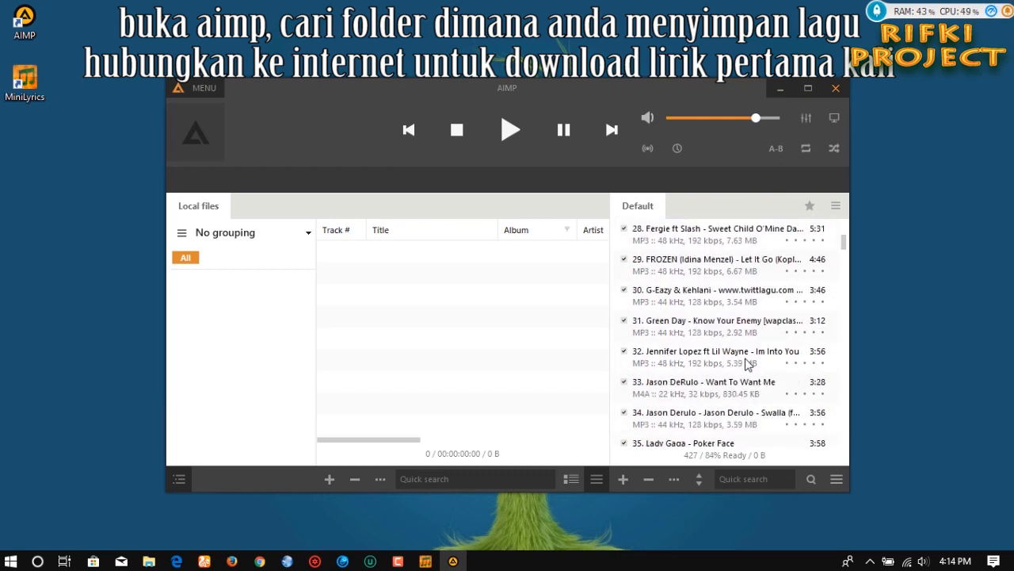
{"action": "scroll", "coordinate": [748, 363], "scroll_direction": "down", "scroll_amount": 3}
{"action": "scroll", "coordinate": [748, 363], "scroll_direction": "down", "scroll_amount": 3}
{"action": "scroll", "coordinate": [748, 363], "scroll_direction": "down", "scroll_amount": 3}
{"action": "scroll", "coordinate": [748, 363], "scroll_direction": "down", "scroll_amount": 1}
{"action": "scroll", "coordinate": [748, 363], "scroll_direction": "down", "scroll_amount": 4}
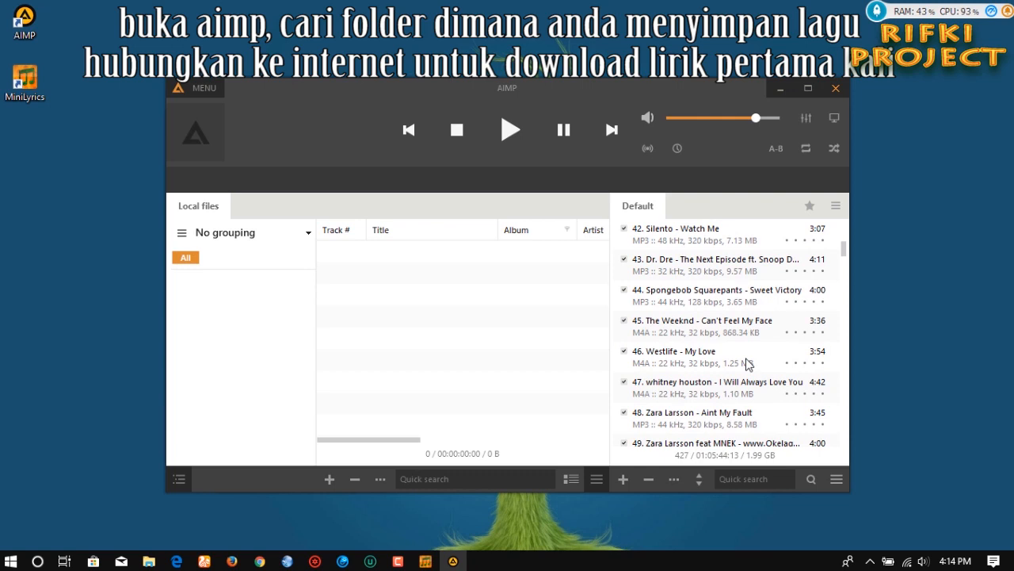
{"action": "scroll", "coordinate": [748, 363], "scroll_direction": "down", "scroll_amount": 3}
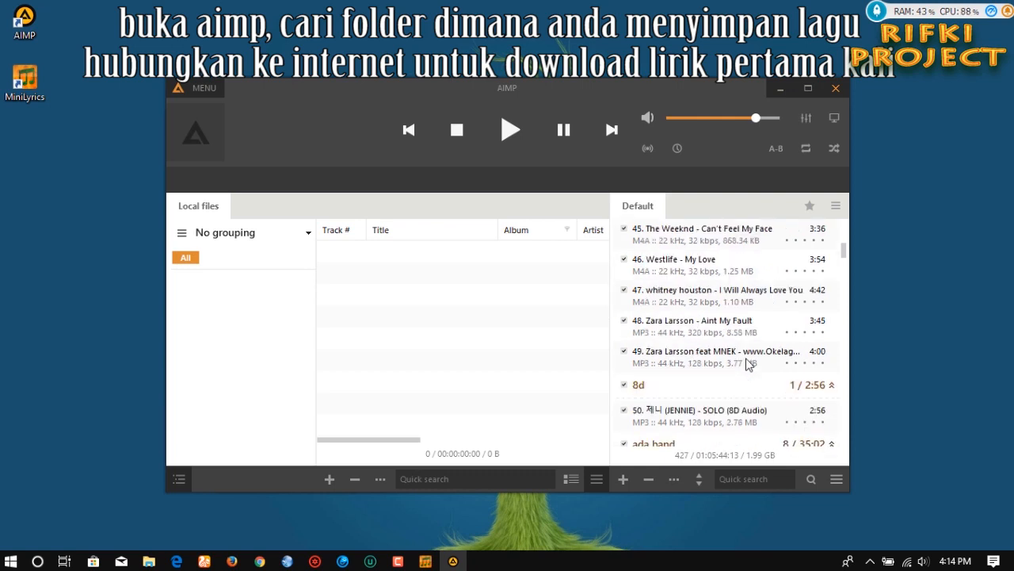
{"action": "scroll", "coordinate": [748, 363], "scroll_direction": "up", "scroll_amount": 4}
{"action": "scroll", "coordinate": [748, 363], "scroll_direction": "up", "scroll_amount": 5}
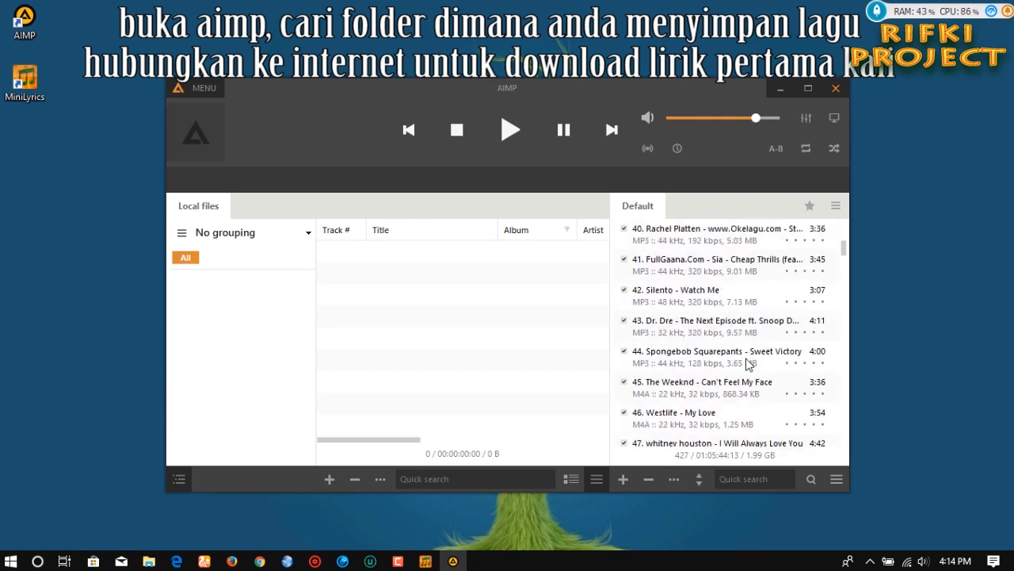
{"action": "scroll", "coordinate": [748, 363], "scroll_direction": "up", "scroll_amount": 3}
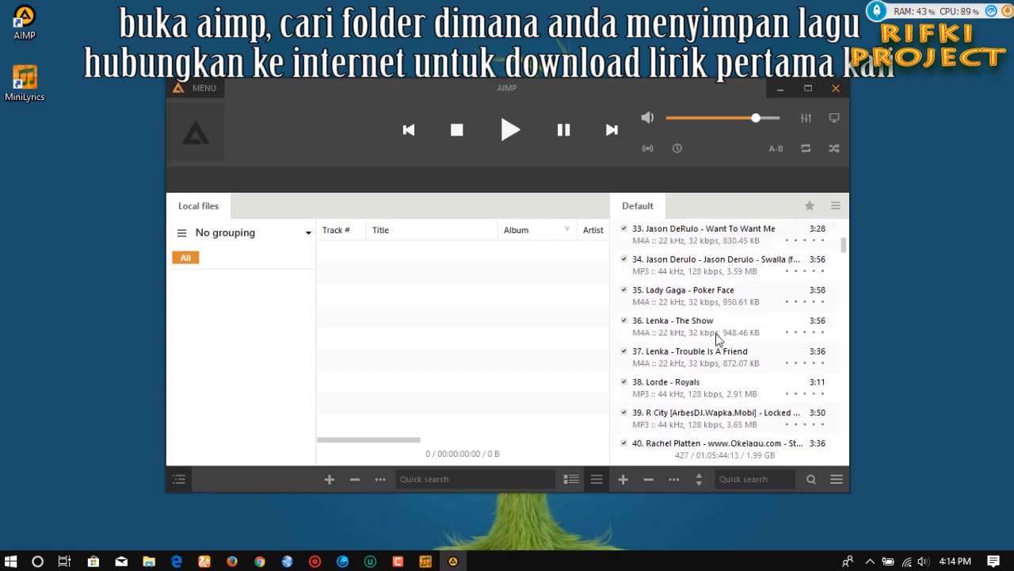
- Play "Lenka - The Show", search for its lyrics in MiniLyrics and open the highest-rated first result
{"action": "double_click", "coordinate": [717, 332]}
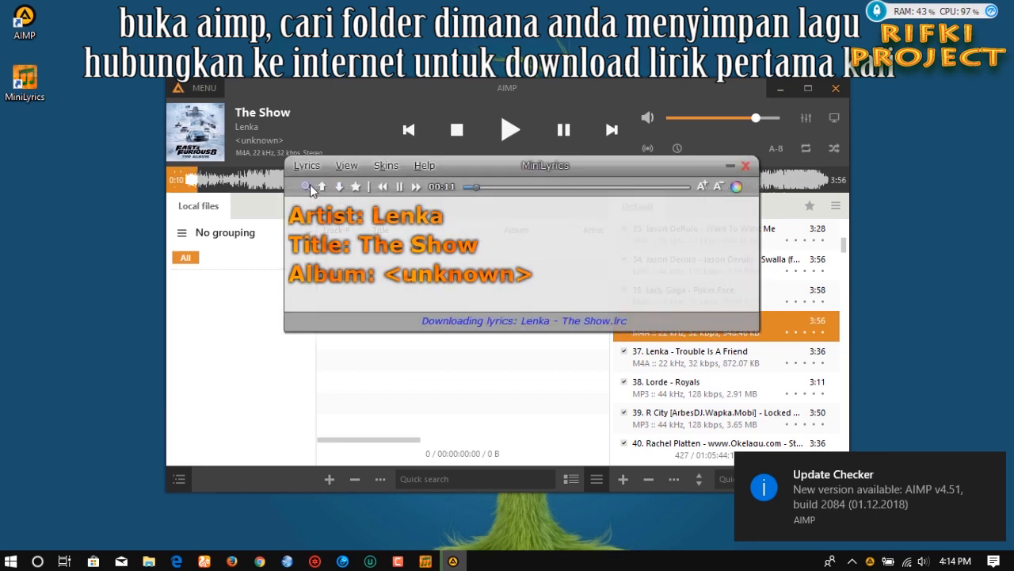
{"action": "left_click", "coordinate": [309, 187]}
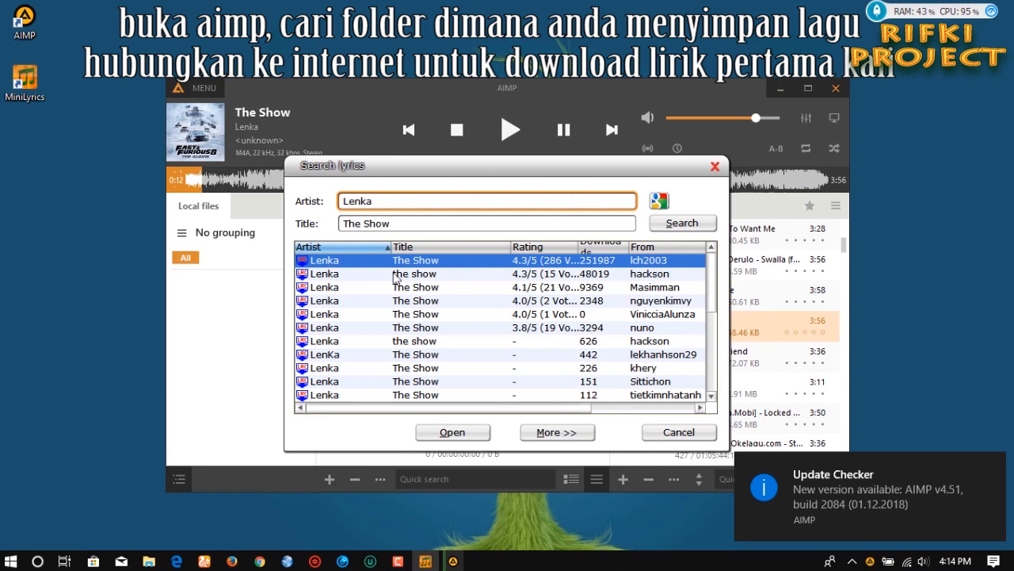
{"action": "left_click", "coordinate": [453, 431]}
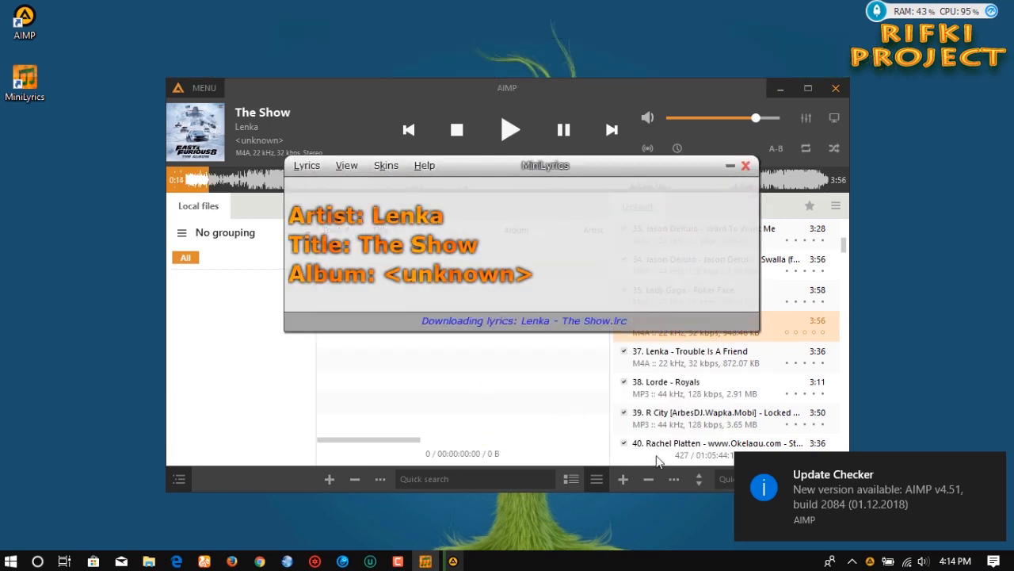
- Check the resource use of the running processes in Task Manager, minimize it and return to the MiniLyrics display
{"action": "right_click", "coordinate": [541, 561]}
{"action": "key", "text": "Escape"}
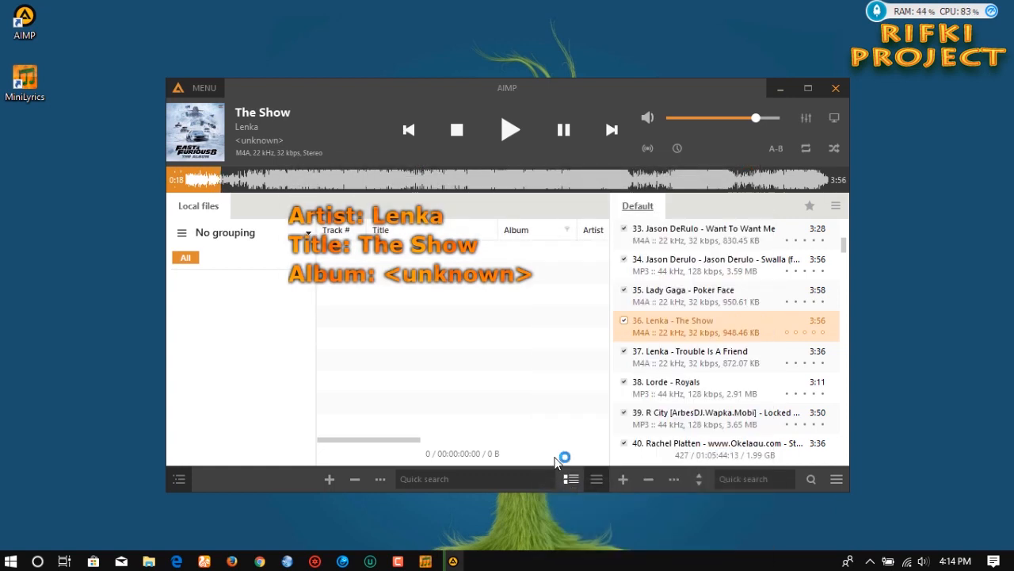
{"action": "mouse_move", "coordinate": [453, 264]}
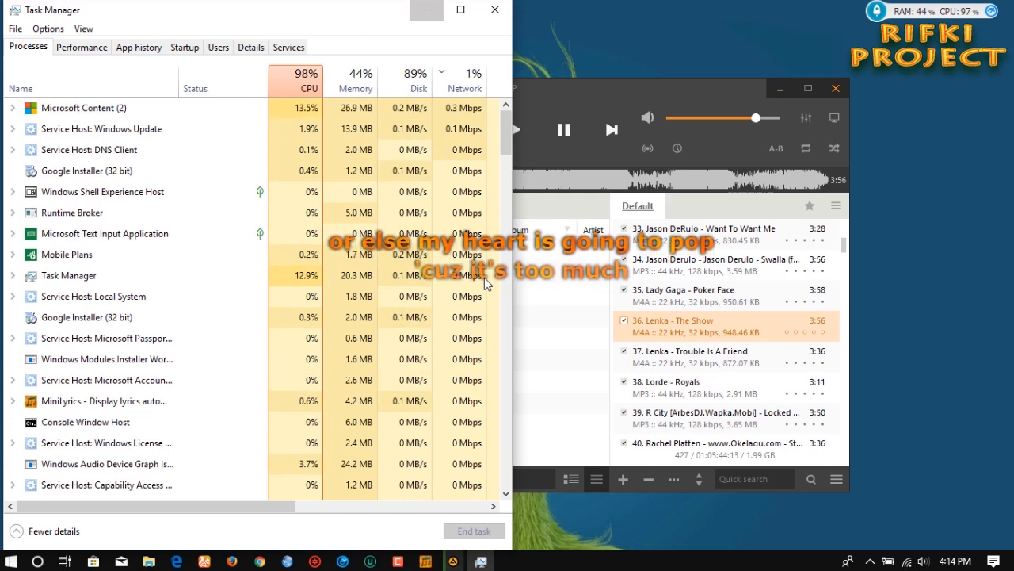
{"action": "key", "text": "alt+F4"}
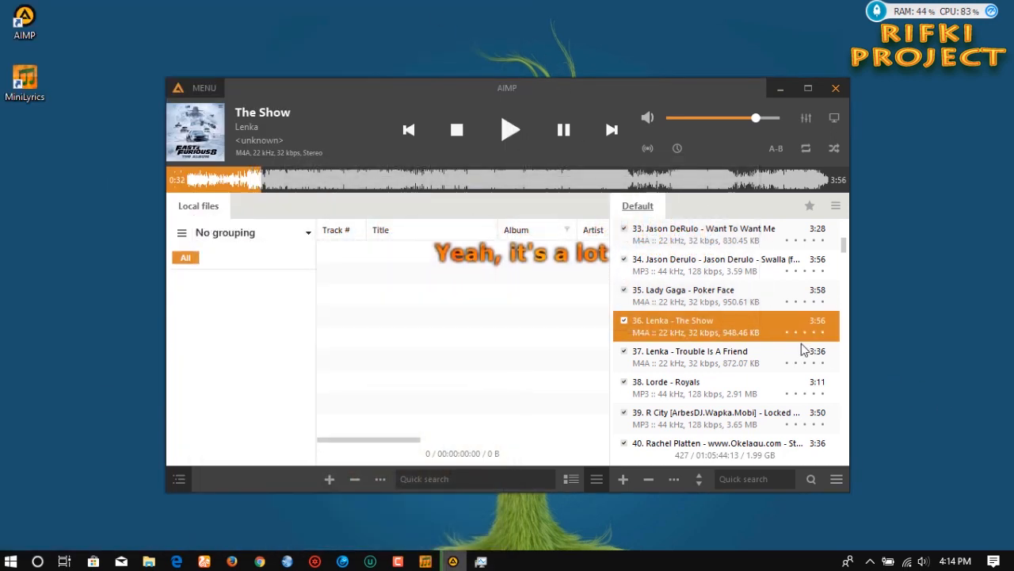
{"action": "mouse_move", "coordinate": [562, 276]}
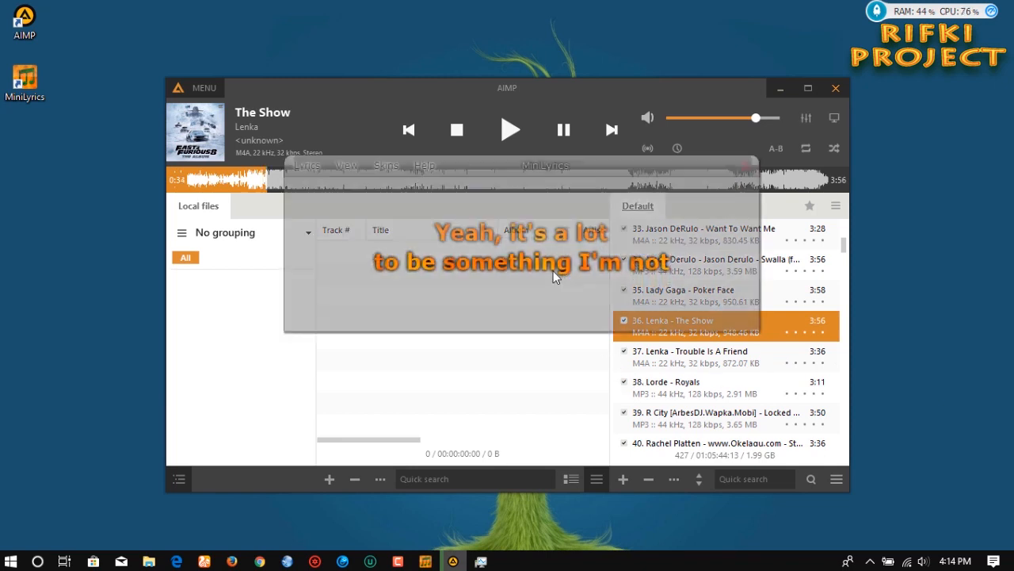